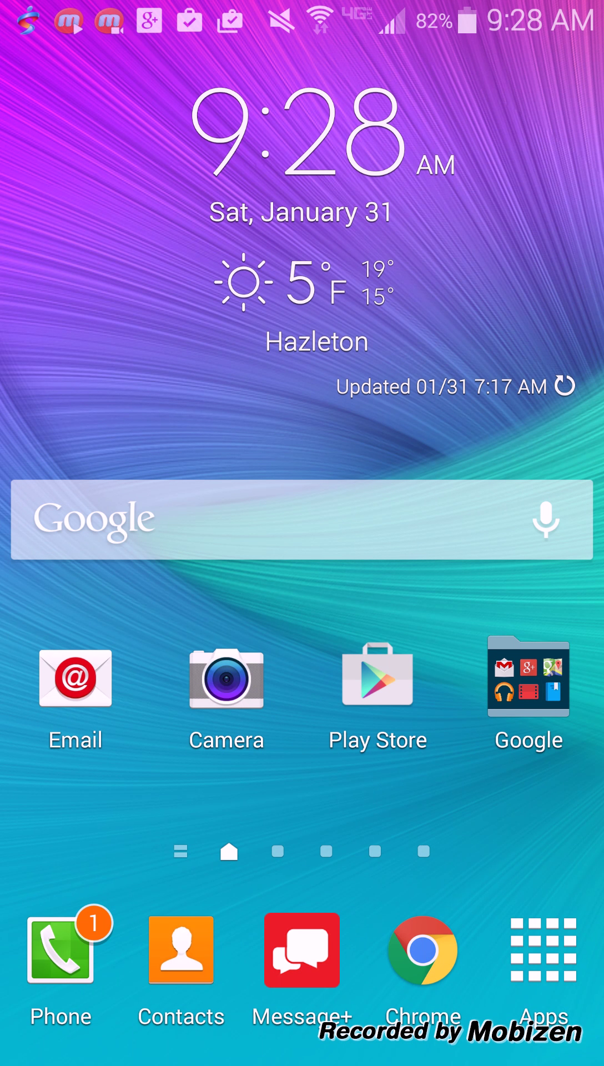
- Open the app drawer and swipe to the page with Phonto and StopWatch & Timer
left_click_drag(444, 611, 222, 611)
left_click(544, 950)
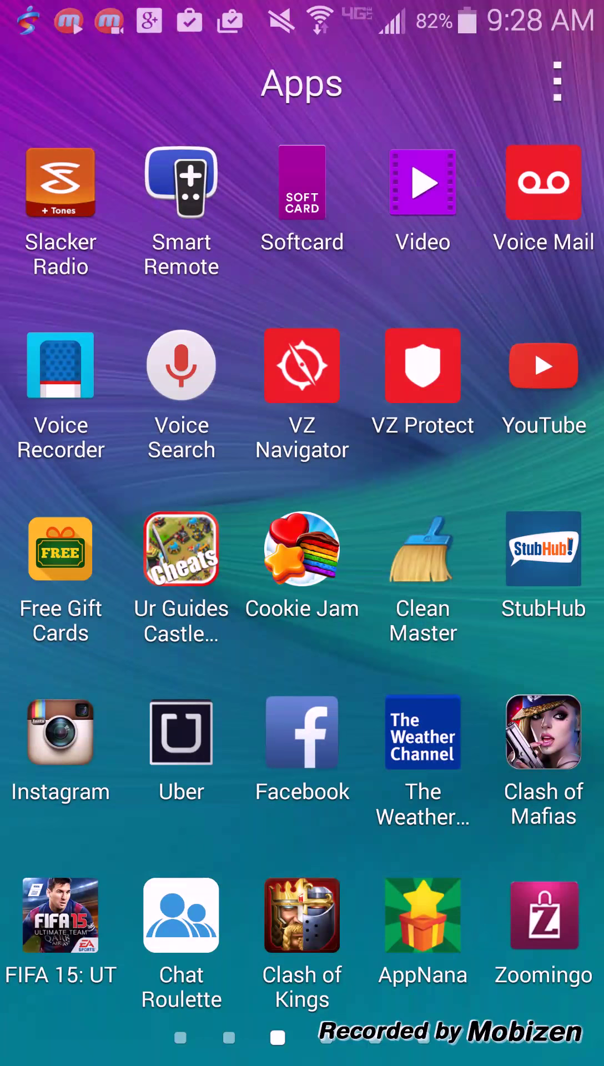
left_click_drag(444, 610, 166, 610)
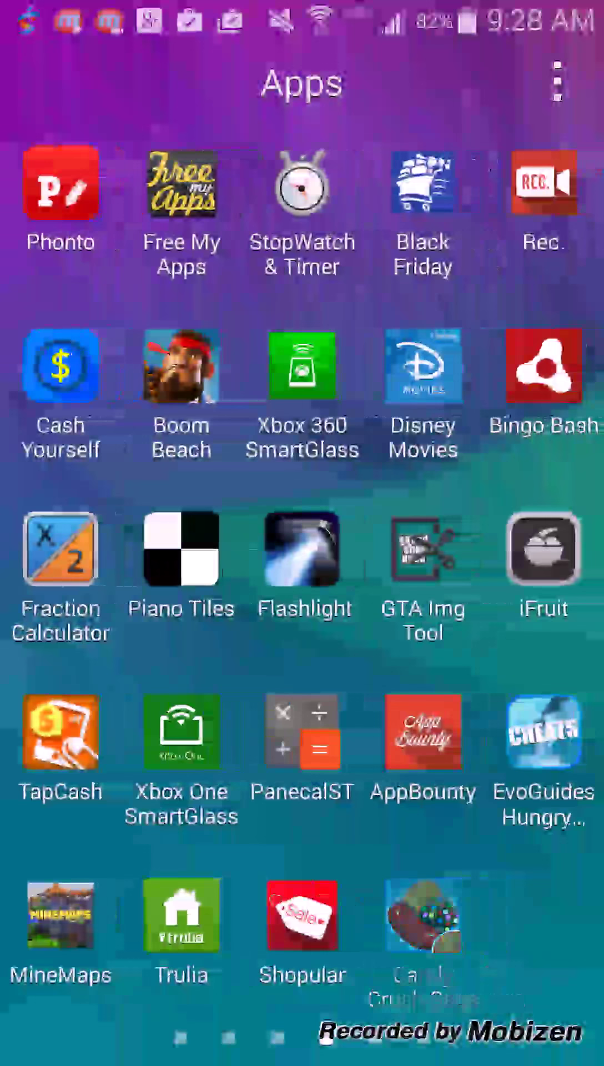
left_click_drag(444, 611, 166, 610)
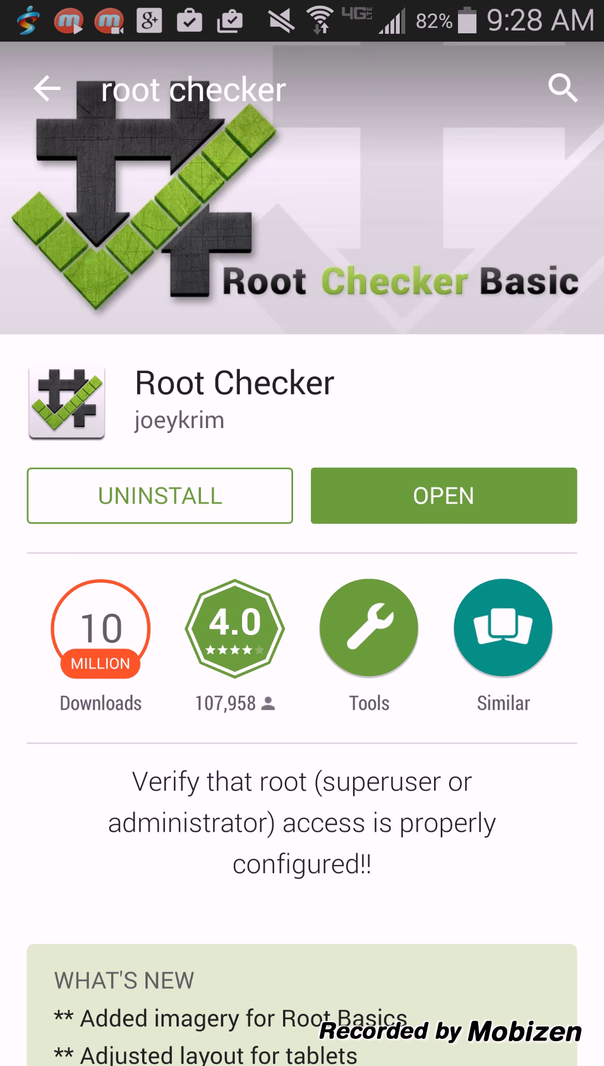
- Leave the Root Checker listing and go back to the home screen
key("Home")
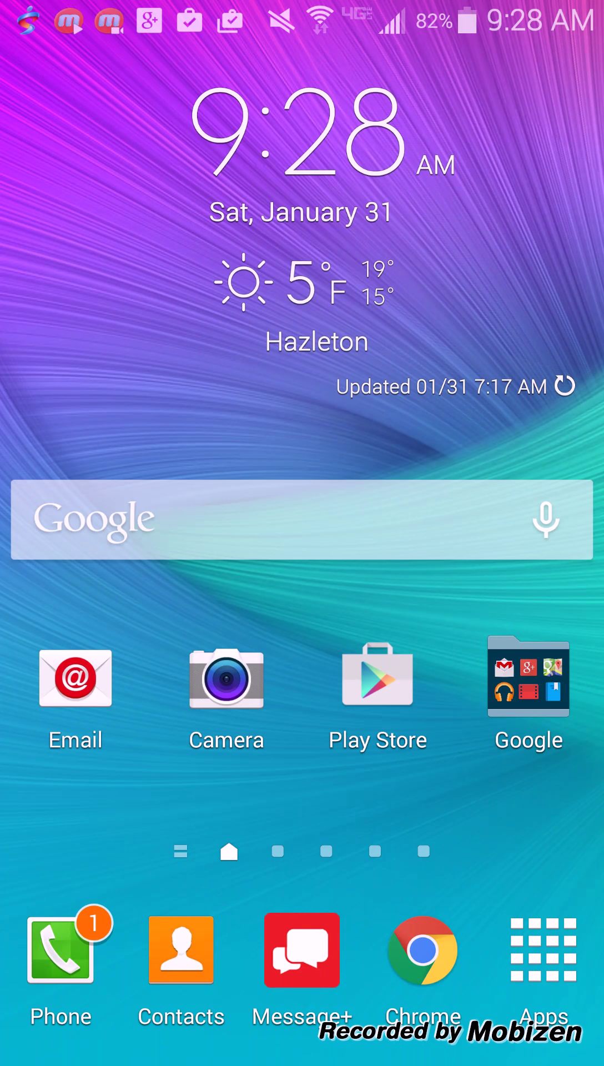
- Google 'towel root' and open the top towelroot by geohot result
left_click(277, 519)
type("towel")
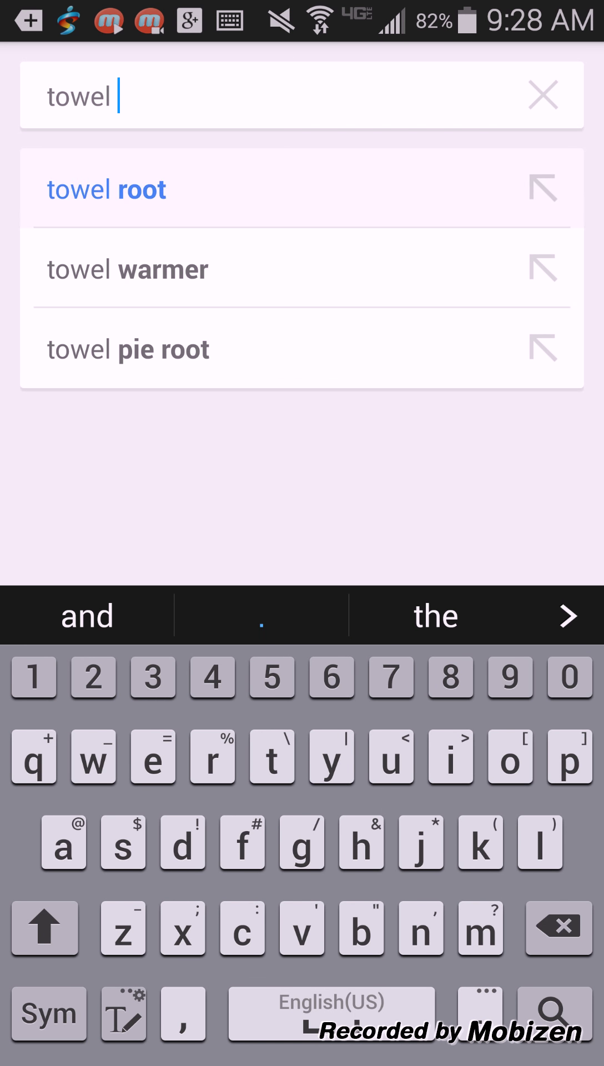
left_click(106, 189)
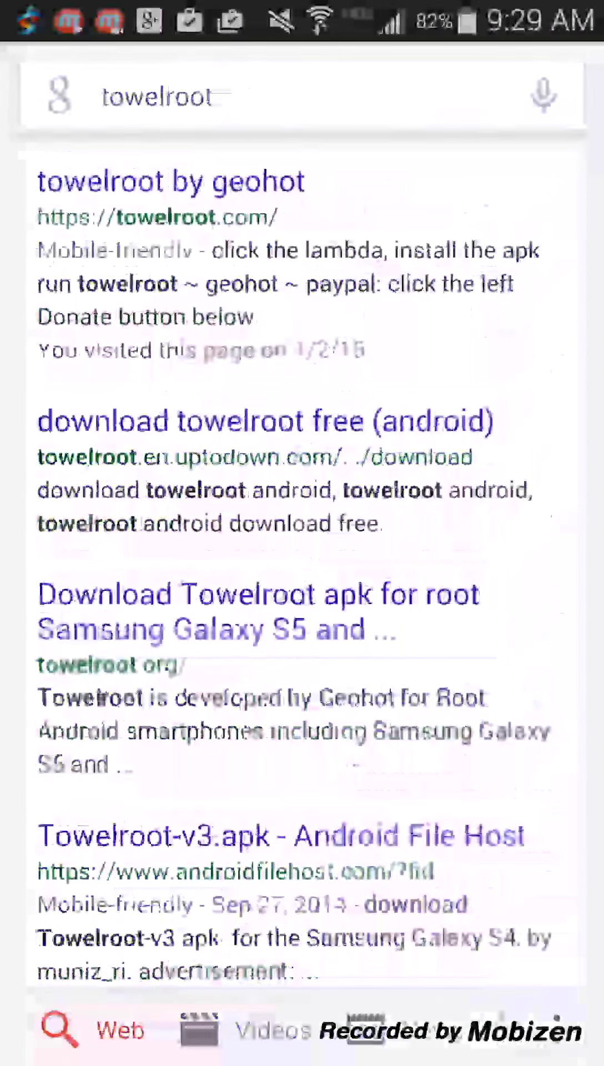
left_click(142, 179)
- Download tr.apk from towelroot.com in Chrome, keeping it despite the harm warning
left_click(442, 533)
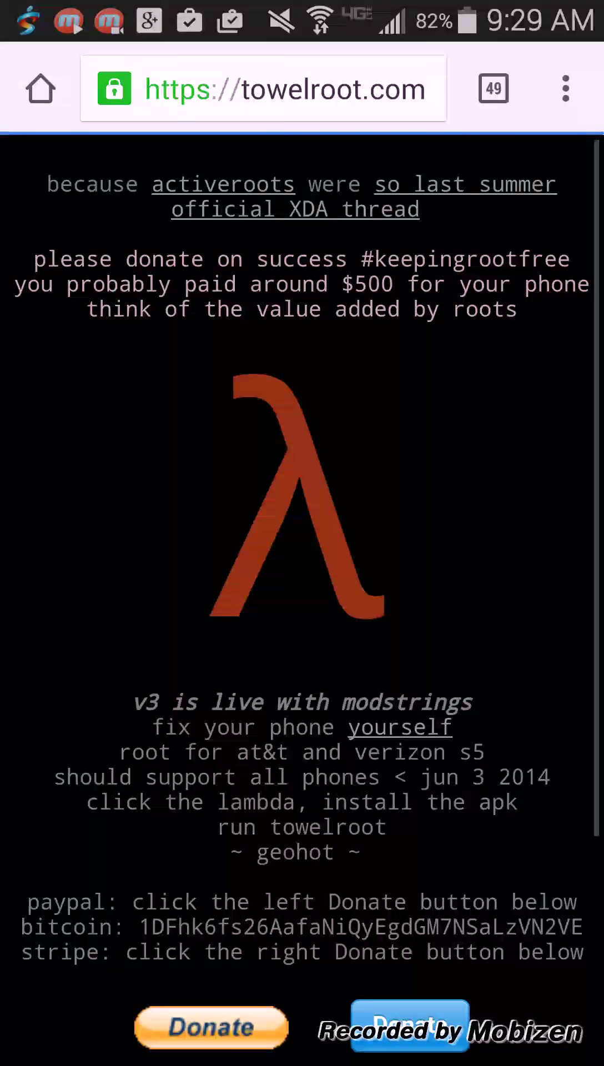
scroll(303, 556, "down", 1)
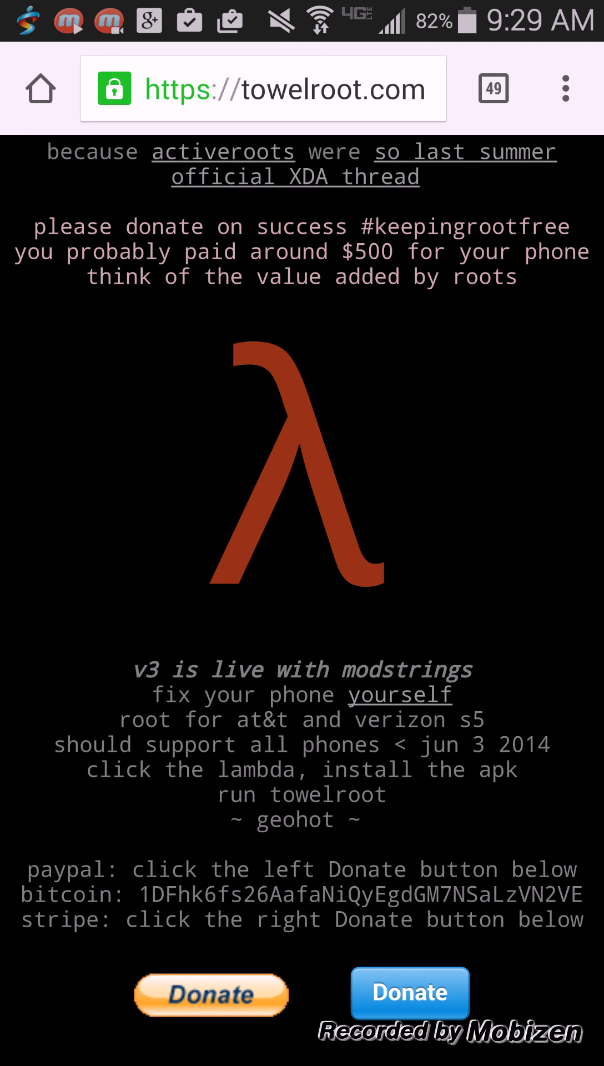
left_click(296, 472)
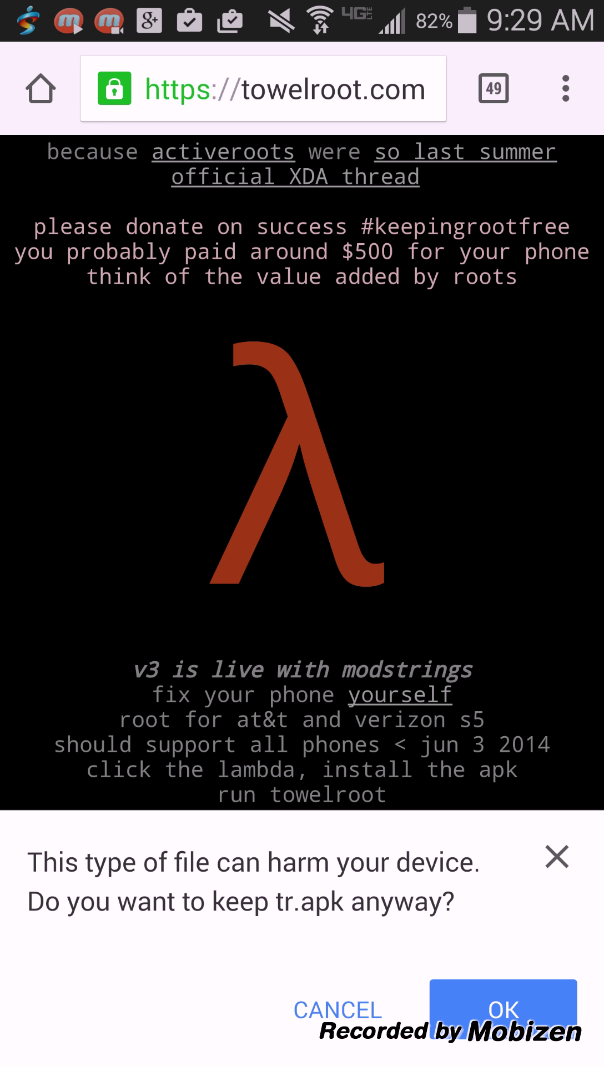
left_click(502, 1004)
left_click_drag(302, 11, 302, 556)
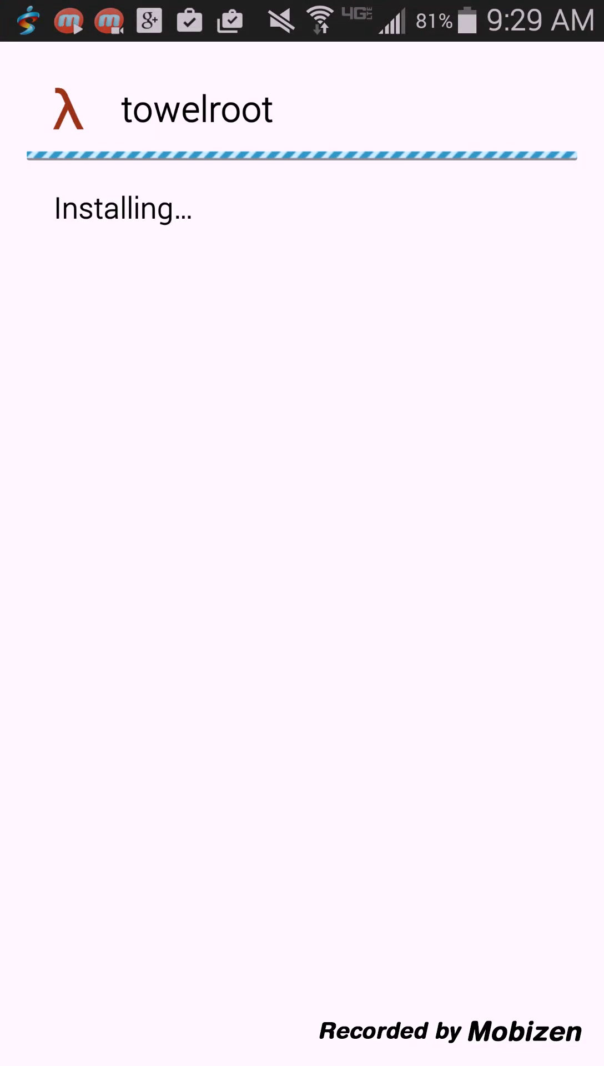
- Launch towelroot once installation finishes, reaching its welcome screen
left_click(453, 1026)
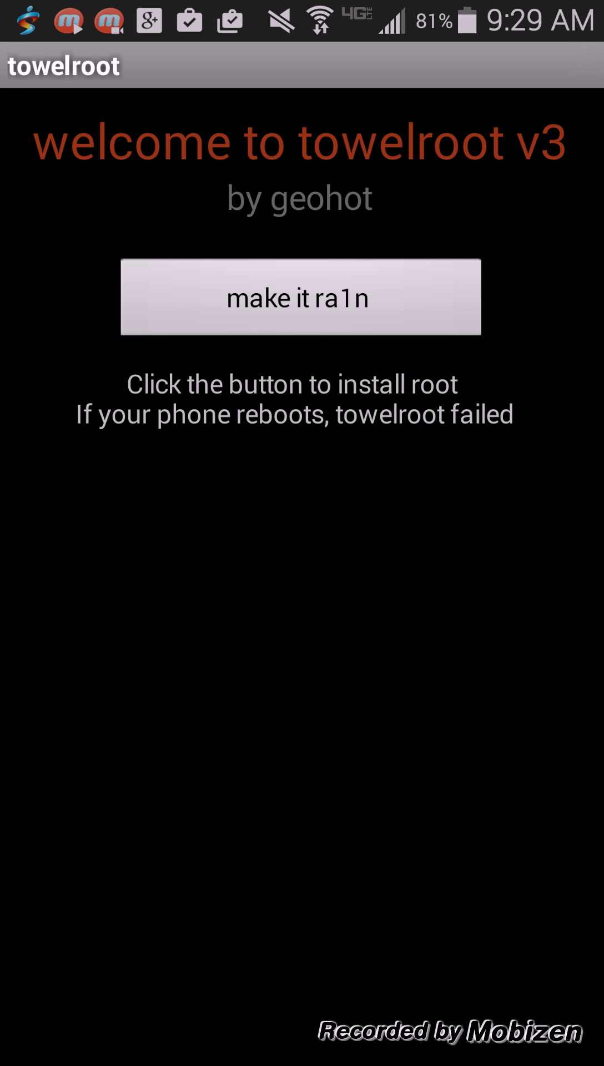
- Run 'make it ra1n' in towelroot, which reports the phone unsupported, then open the app drawer
left_click(301, 297)
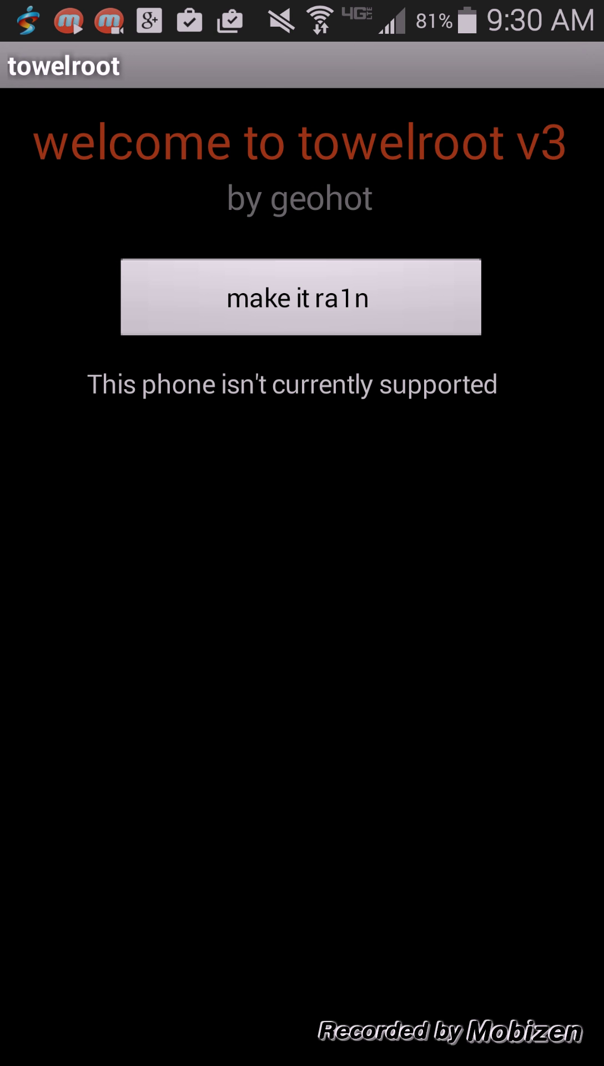
key("Home")
left_click(545, 951)
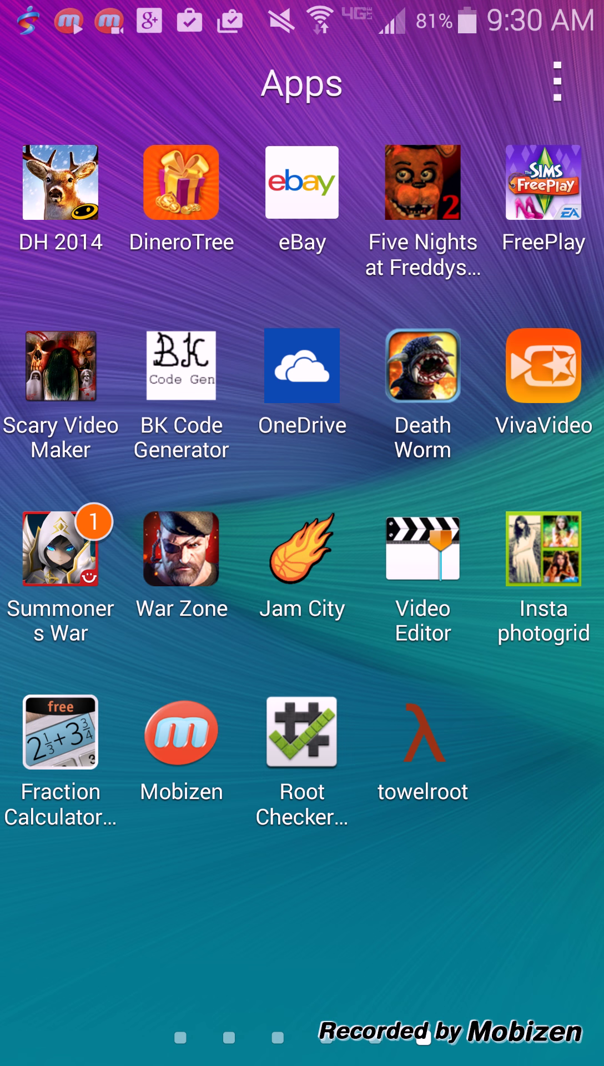
- Launch Root Checker, agree to the disclaimer and dismiss the What's New notes
left_click(423, 744)
key("Home")
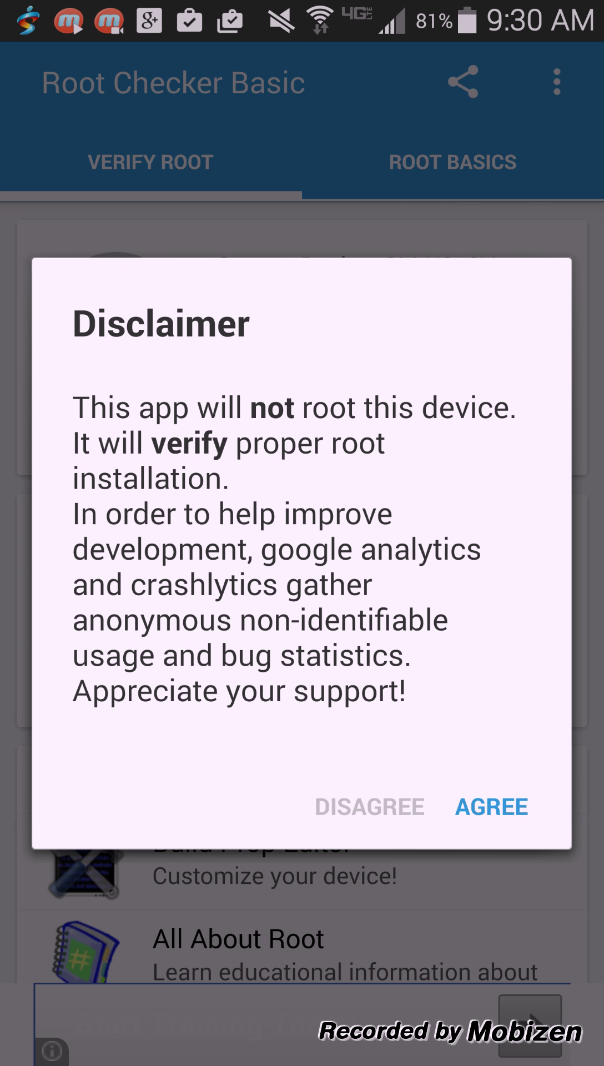
left_click(492, 808)
left_click(503, 771)
- Browse both Root Checker tabs, showing SM-N910V on Android 4.4.4
scroll(302, 555, "down", 1)
left_click_drag(444, 556, 139, 556)
scroll(302, 556, "down", 1)
scroll(303, 556, "up", 1)
scroll(302, 555, "down", 10)
scroll(303, 555, "up", 5)
scroll(303, 556, "down", 4)
scroll(302, 555, "up", 5)
left_click_drag(139, 555, 444, 556)
scroll(302, 556, "down", 1)
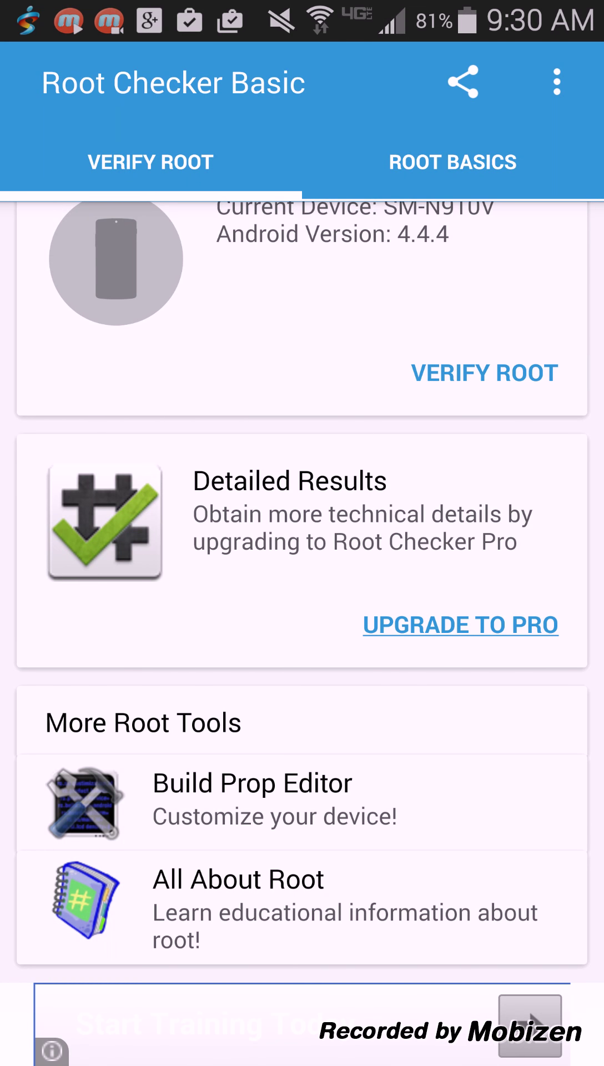
scroll(303, 555, "up", 2)
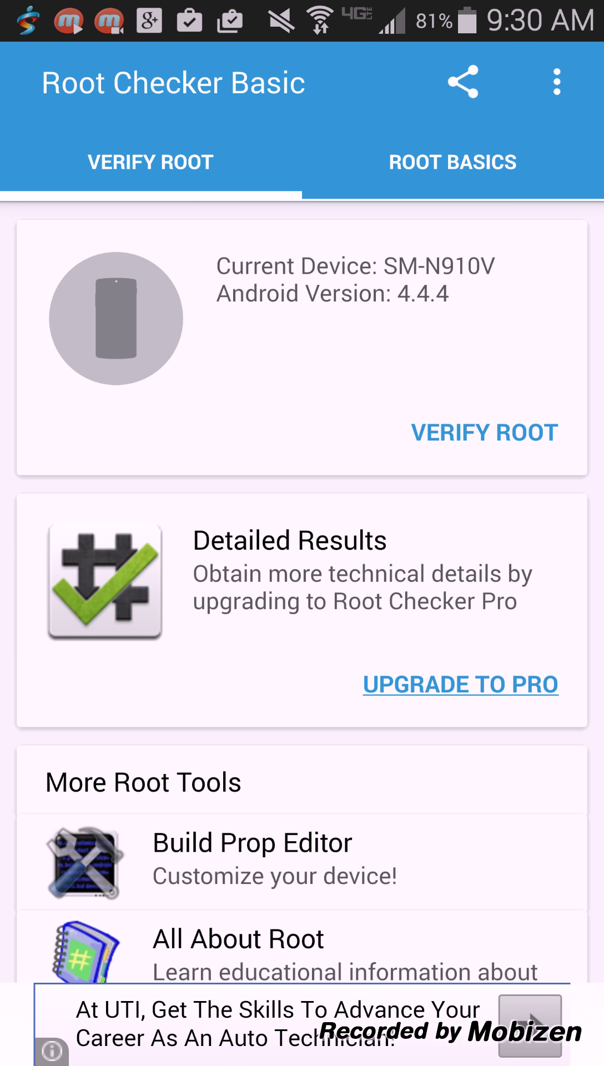
- Search Play Store for 'supersu' and open the SuperSU app page
left_click(557, 83)
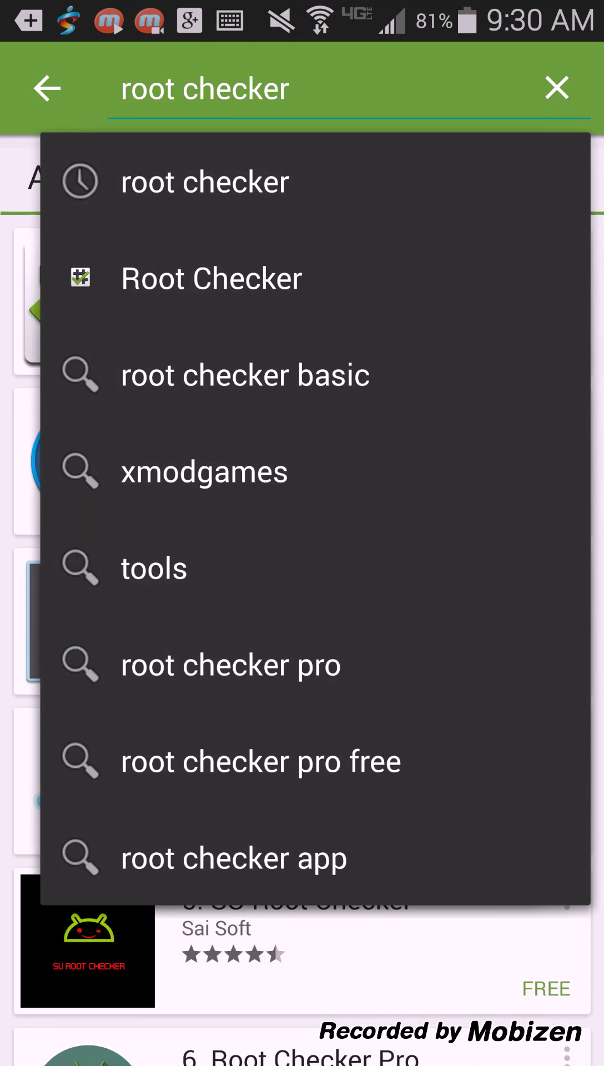
key("BackSpace")
key("BackSpace")
key("BackSpace")
key("BackSpace")
key("BackSpace")
key("BackSpace")
key("BackSpace")
key("BackSpace")
key("BackSpace")
key("BackSpace")
type("supersu")
key("Return")
left_click(299, 300)
- Browse the SuperSU listing's description and screenshots
scroll(302, 556, "down", 4)
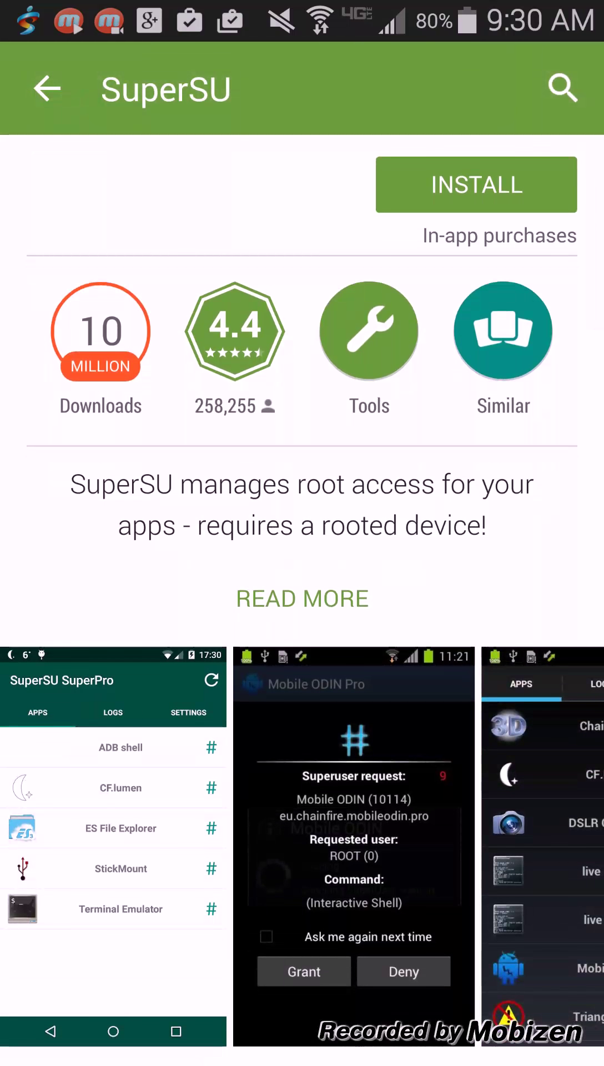
scroll(302, 555, "down", 1)
scroll(303, 556, "up", 6)
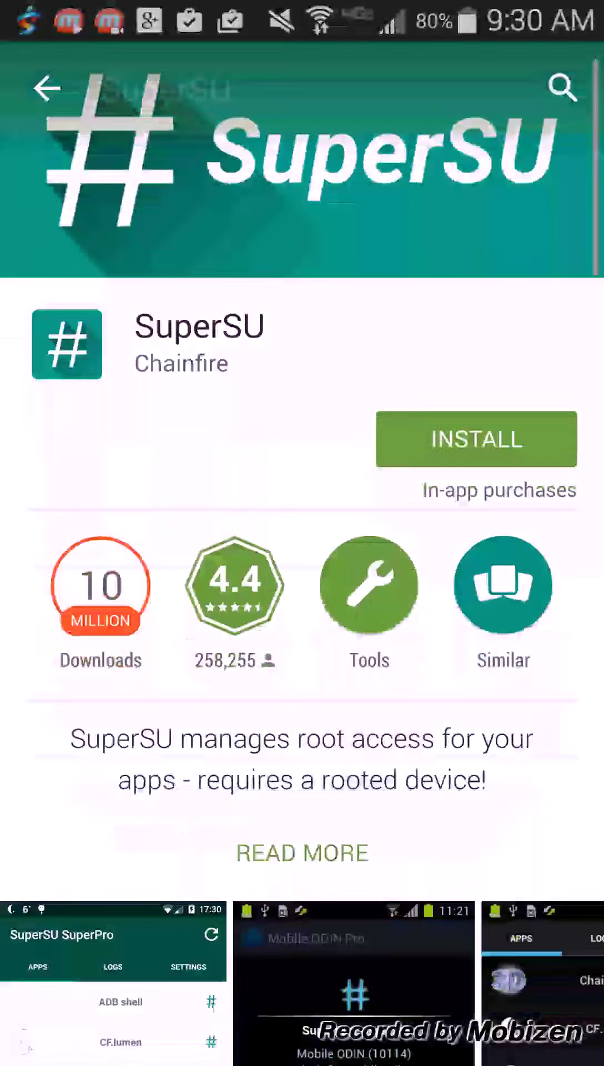
scroll(303, 556, "down", 10)
scroll(302, 555, "down", 20)
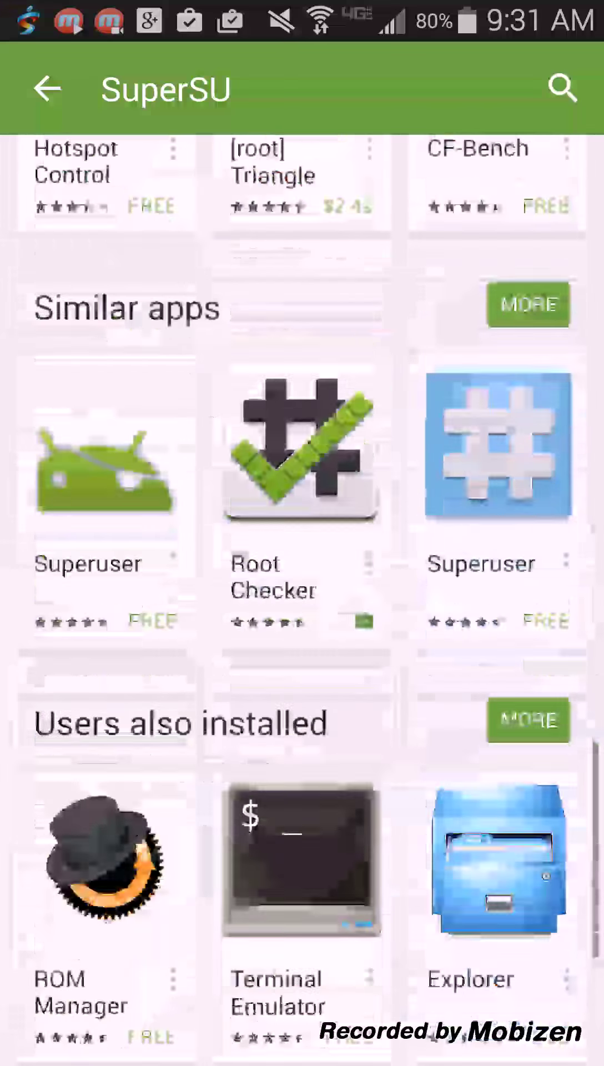
scroll(303, 556, "up", 5)
scroll(302, 556, "up", 8)
scroll(302, 556, "up", 5)
scroll(303, 555, "up", 15)
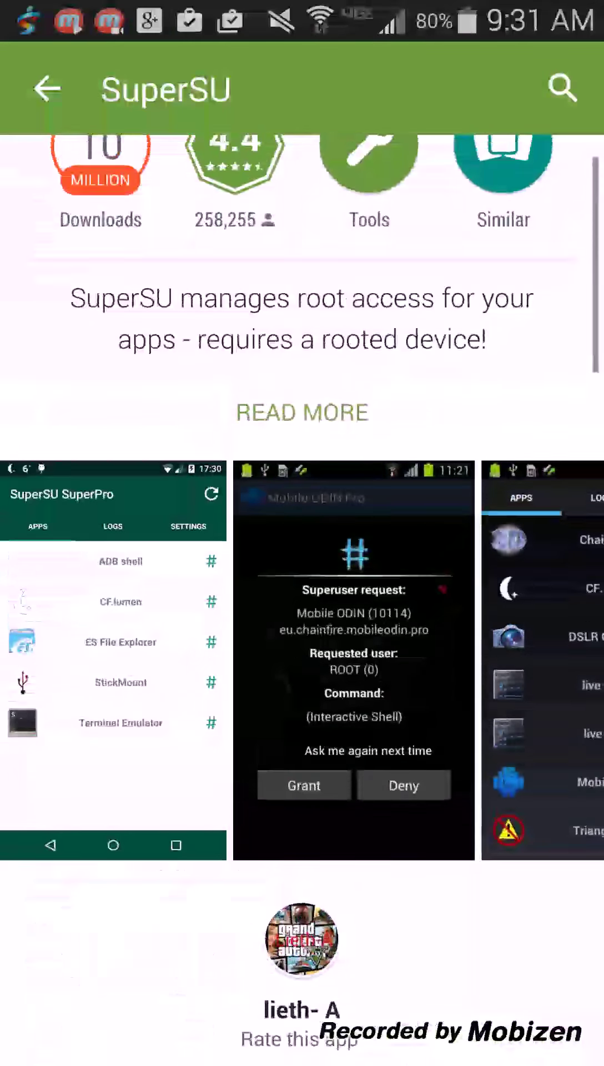
scroll(303, 666, "right", 5)
scroll(302, 666, "right", 5)
scroll(302, 667, "right", 5)
scroll(302, 666, "right", 5)
scroll(302, 666, "right", 3)
scroll(302, 666, "right", 5)
scroll(302, 667, "right", 5)
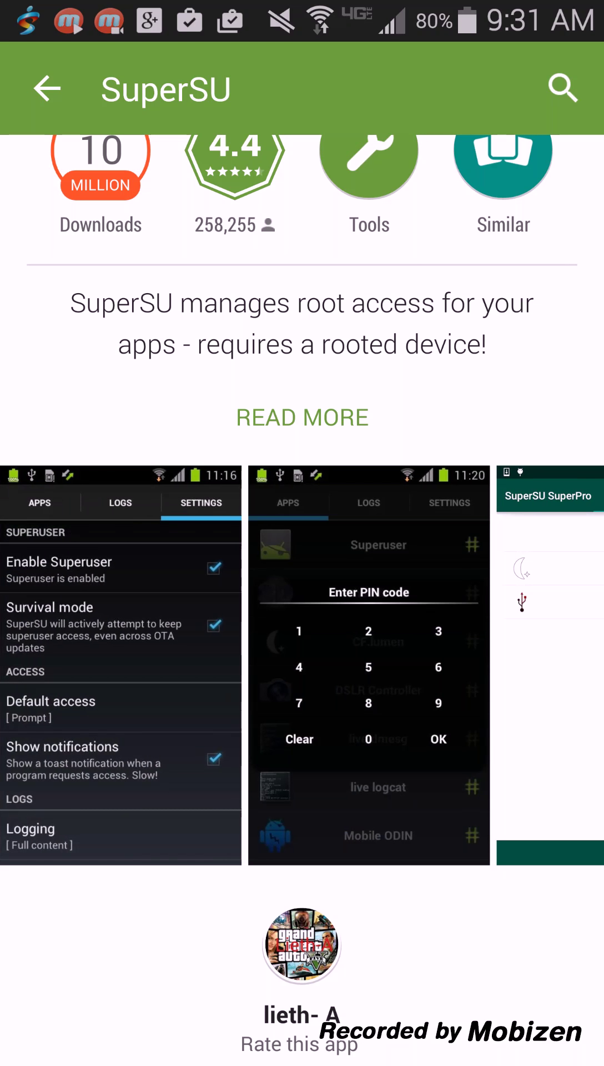
- Start installing SuperSU, cancel at the permissions prompt, and return home
left_click_drag(302, 11, 303, 247)
scroll(302, 555, "up", 5)
left_click(477, 495)
key("Escape")
key("Escape")
key("Home")
mouse_move(444, 555)
left_mouse_down()
mouse_move(111, 556)
mouse_move(444, 556)
left_mouse_up()
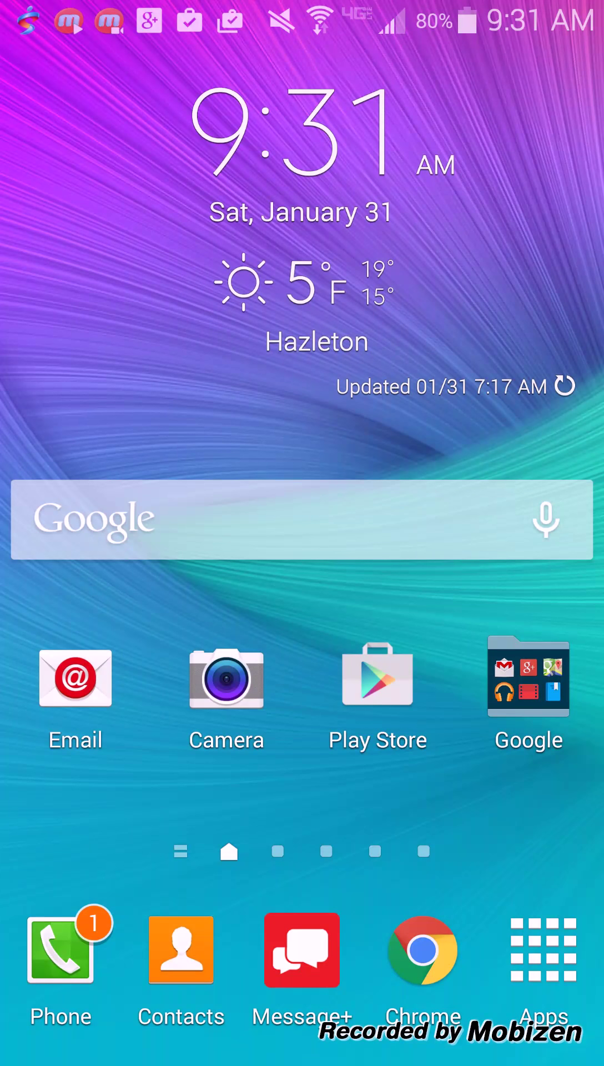